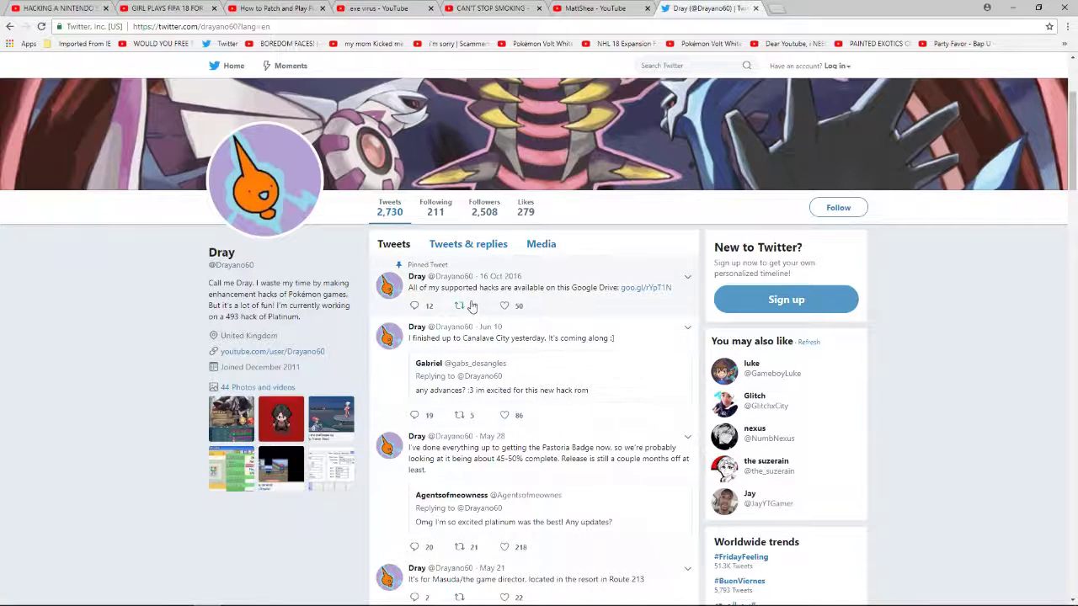
# View the Blaze Black / Volt White folder through the pinned tweet's Google Drive link, and close Drive
pyautogui.rightClick(642, 290)
pyautogui.click(661, 296)
pyautogui.click(796, 7)
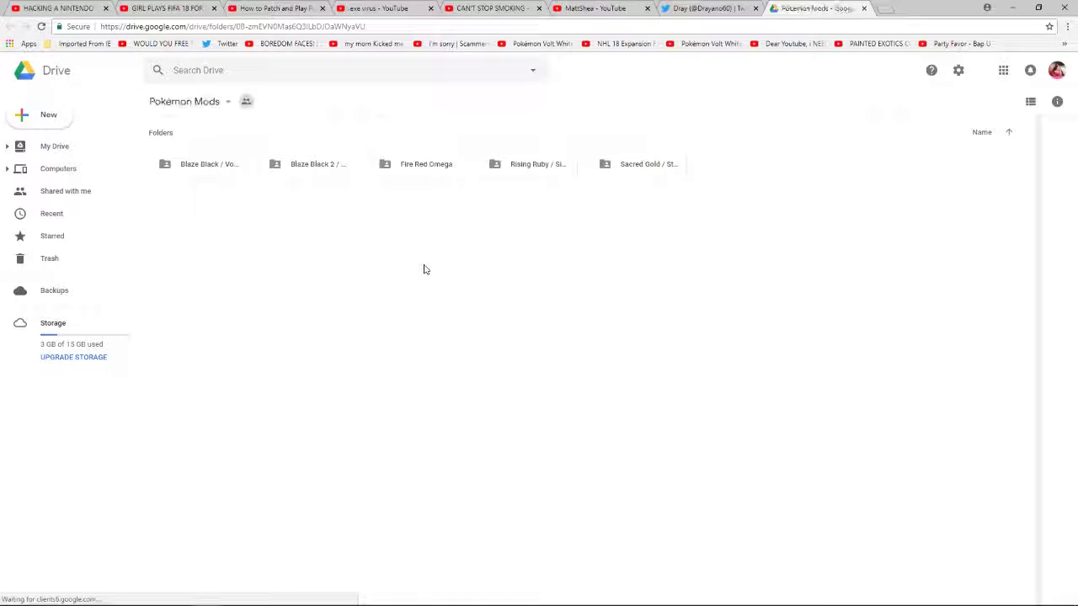
pyautogui.click(216, 163)
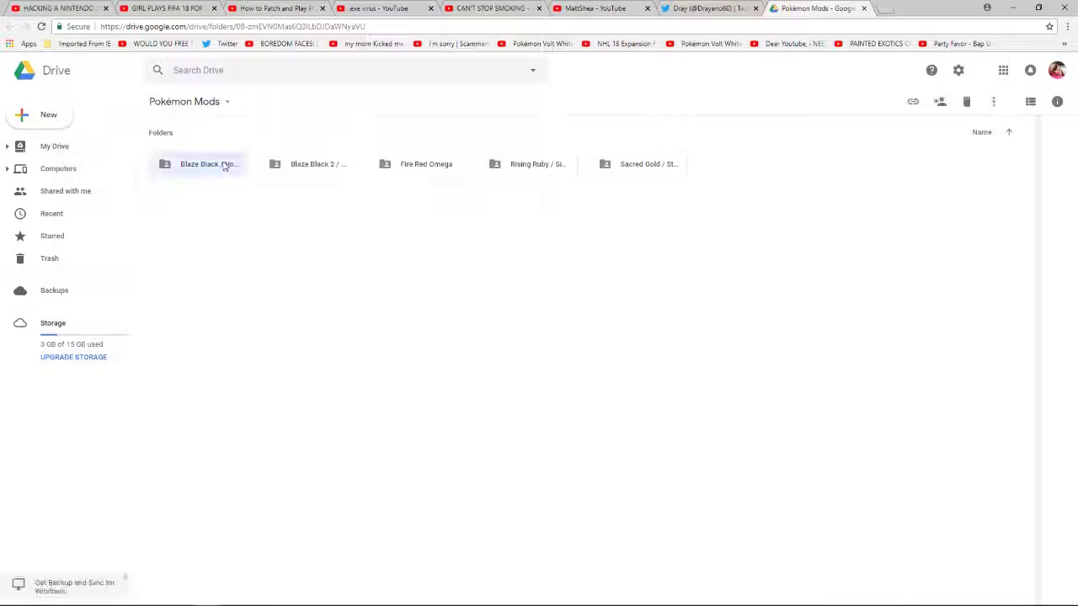
pyautogui.doubleClick(215, 164)
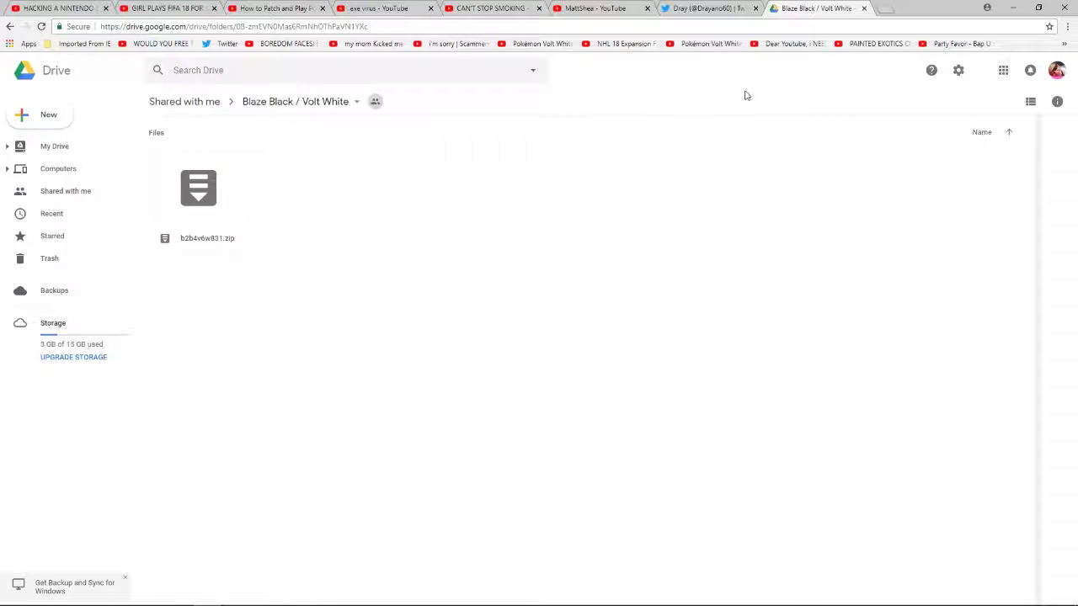
pyautogui.click(863, 8)
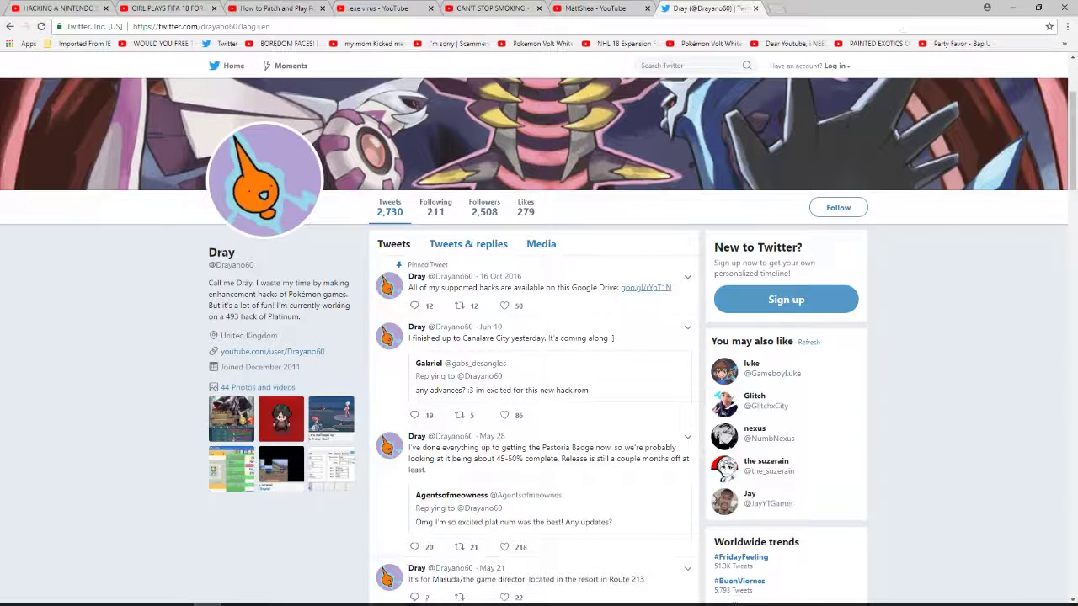
# Switch to File Explorer and open the Full Patch folder under Patching Station in Blaze Black & Volt White, Version 3.1
pyautogui.moveTo(316, 596)
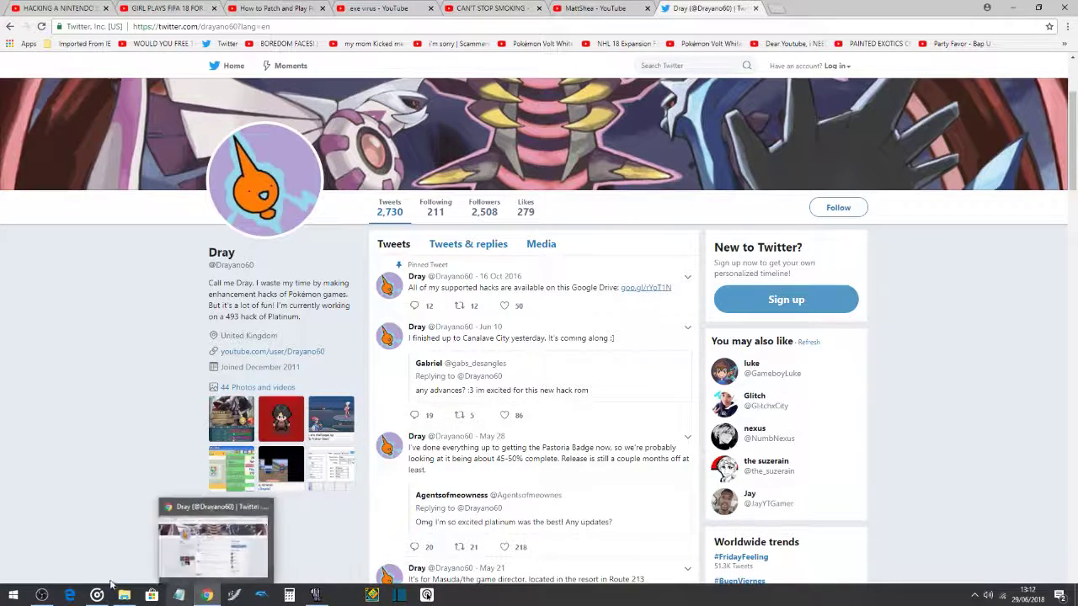
pyautogui.moveTo(124, 596)
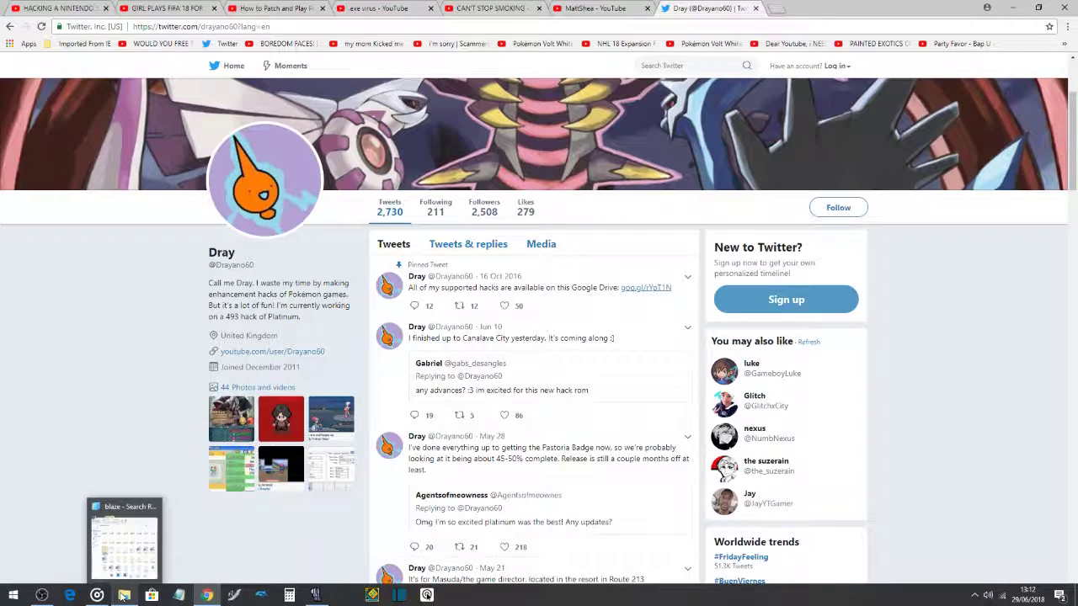
pyautogui.click(123, 546)
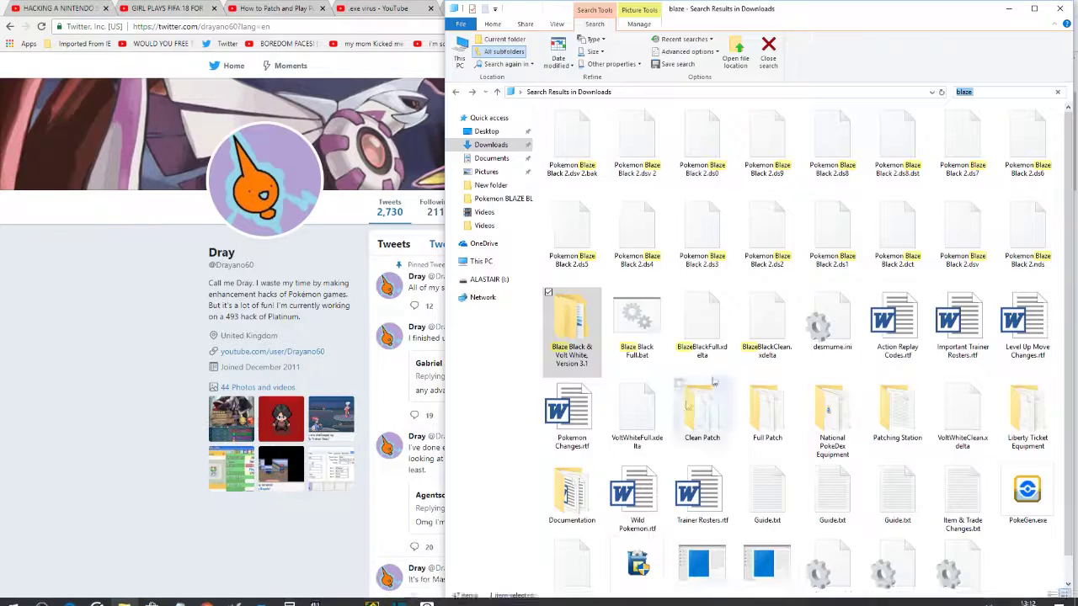
pyautogui.doubleClick(576, 368)
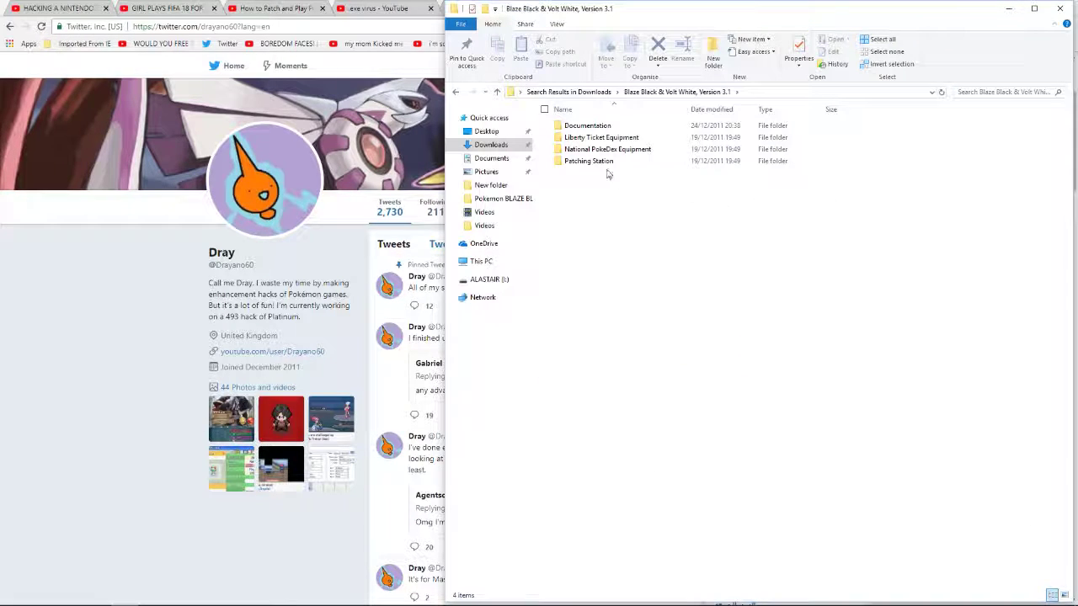
pyautogui.doubleClick(599, 162)
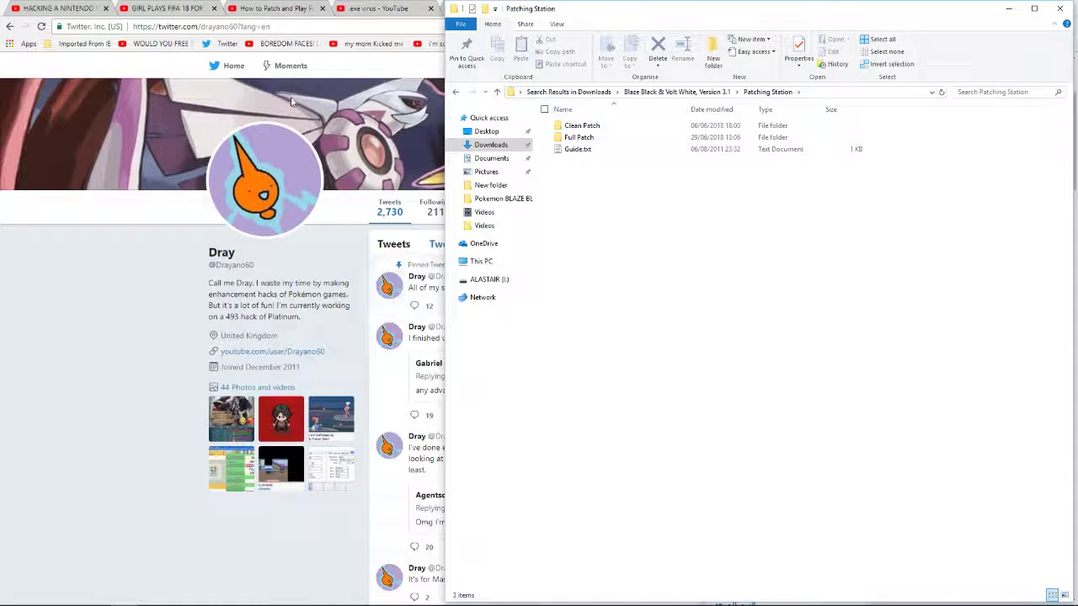
pyautogui.doubleClick(578, 137)
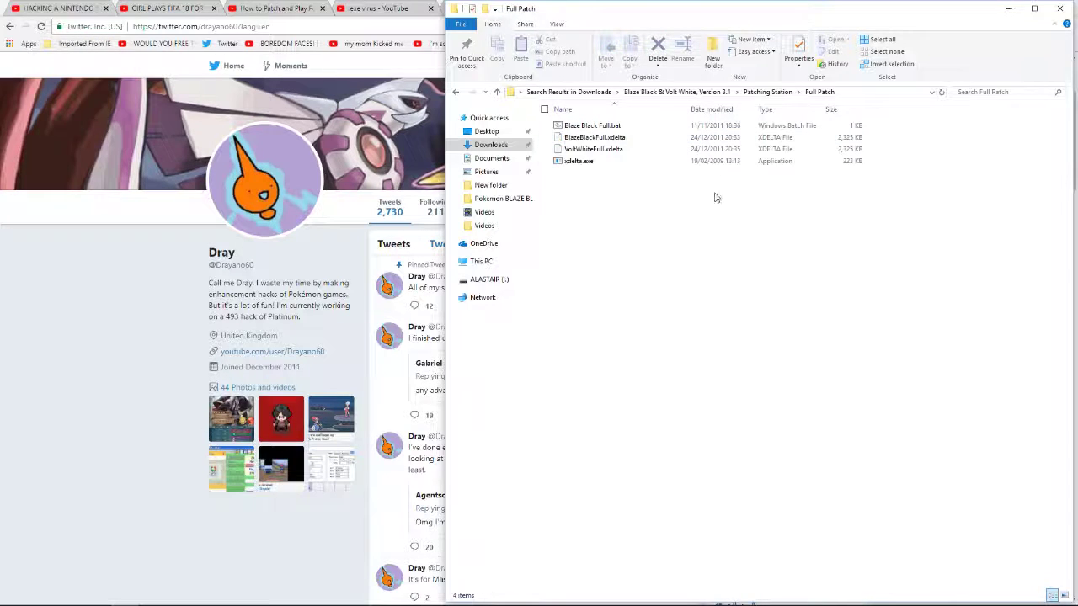
pyautogui.click(1034, 9)
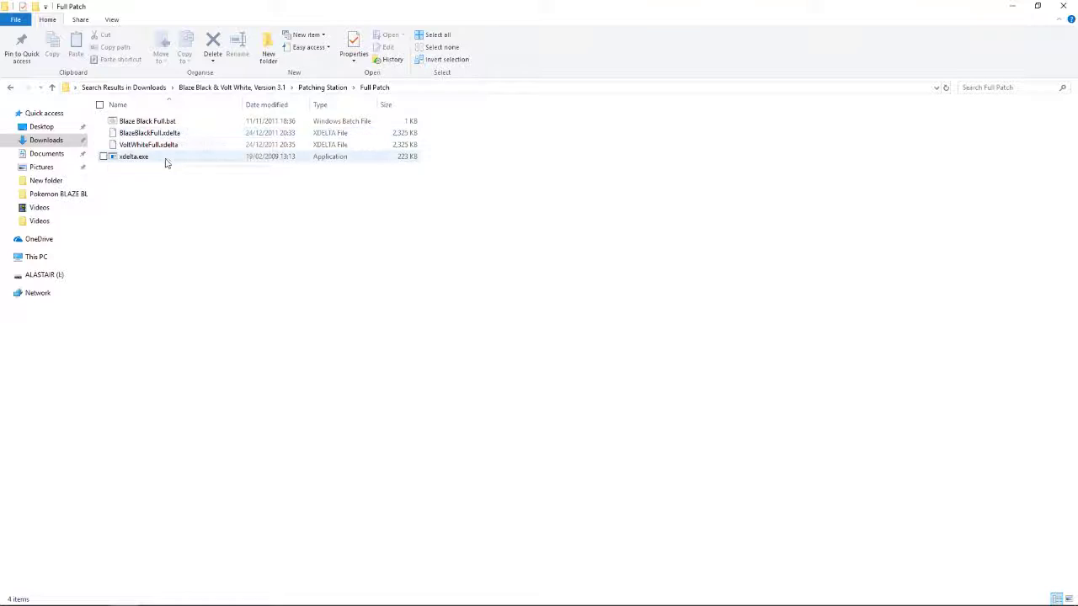
pyautogui.click(1037, 6)
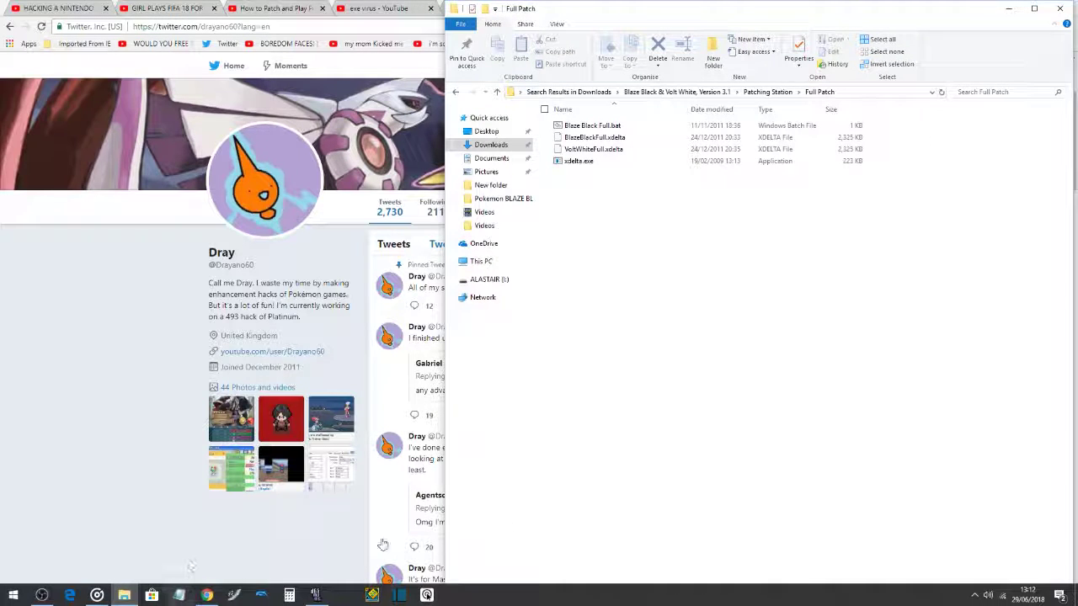
# Move PokemonBlack.nds and Volt White Full.bat from the desktop into the Full Patch folder
pyautogui.click(1006, 10)
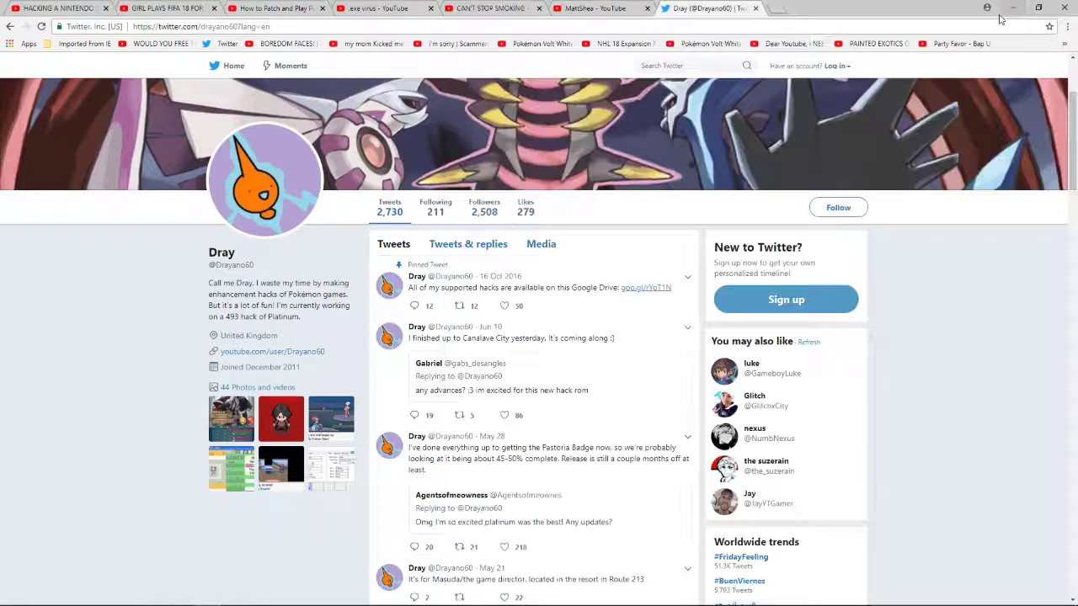
pyautogui.click(984, 8)
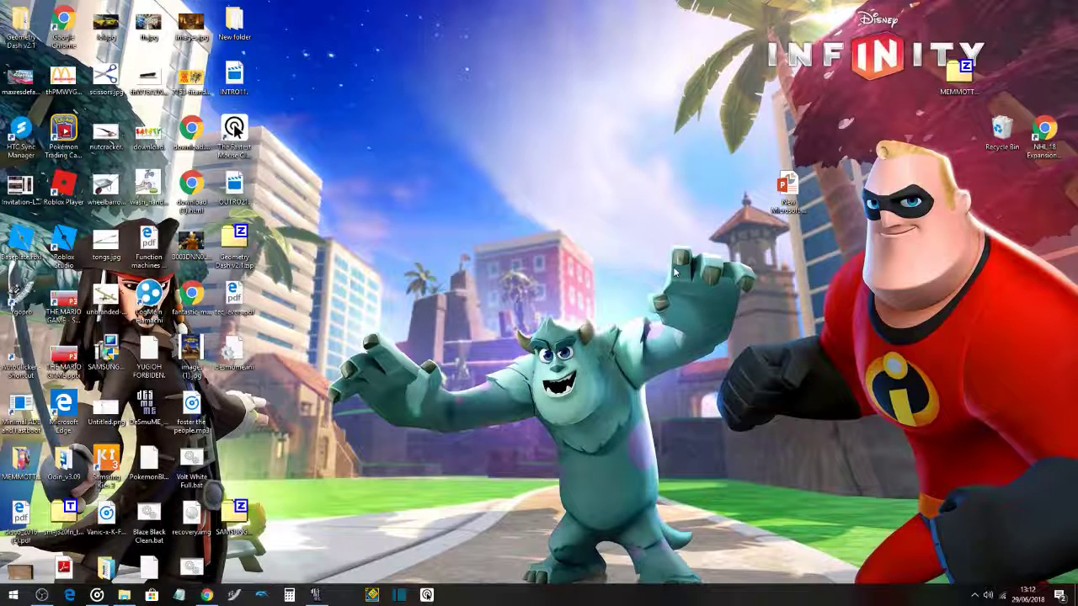
pyautogui.rightClick(160, 480)
pyautogui.click(38, 411)
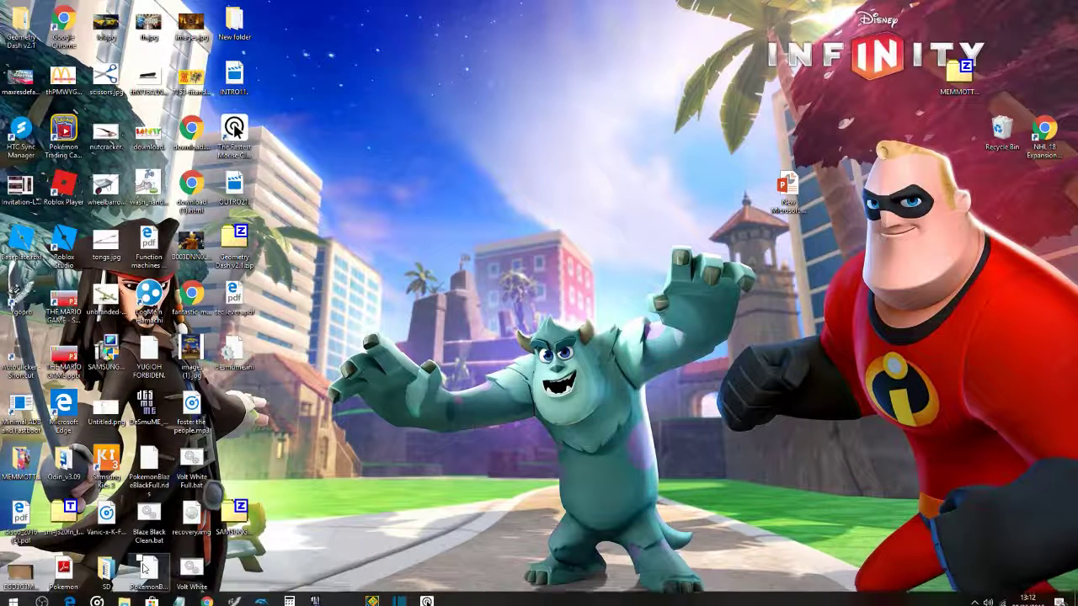
pyautogui.click(124, 594)
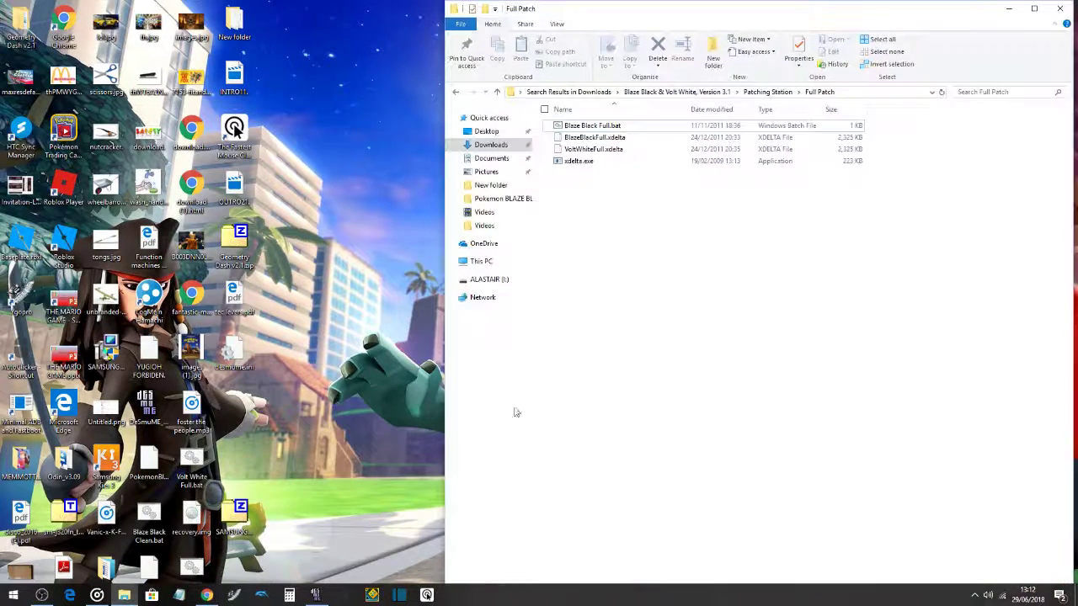
pyautogui.click(149, 573)
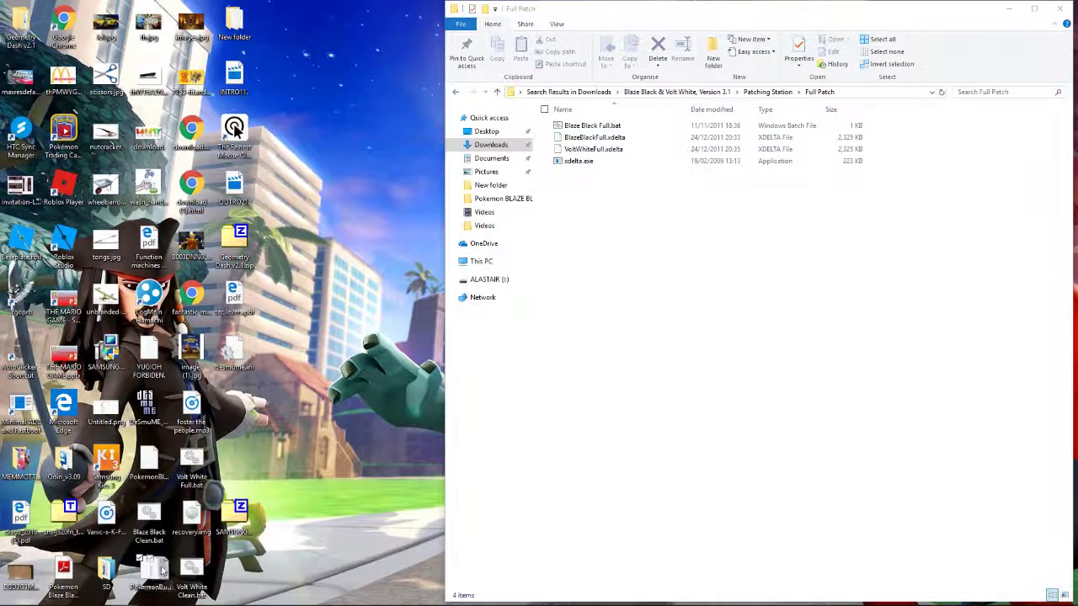
pyautogui.moveTo(354, 523); pyautogui.dragTo(604, 187)
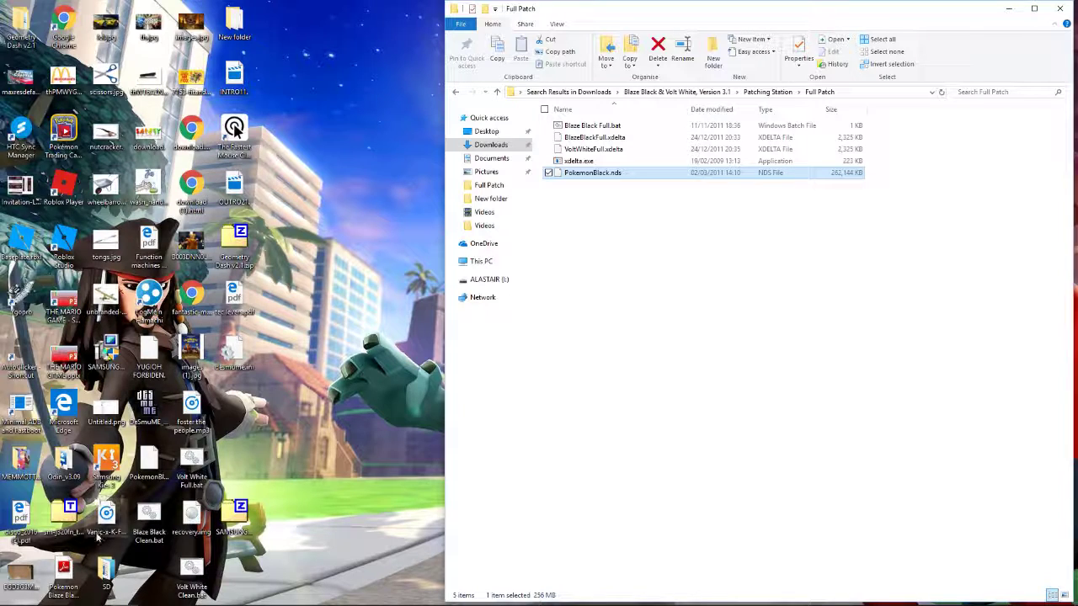
pyautogui.moveTo(192, 574)
pyautogui.mouseDown()
pyautogui.moveTo(522, 386)
pyautogui.moveTo(562, 282)
pyautogui.moveTo(459, 375)
pyautogui.moveTo(156, 583)
pyautogui.moveTo(191, 577)
pyautogui.mouseUp()
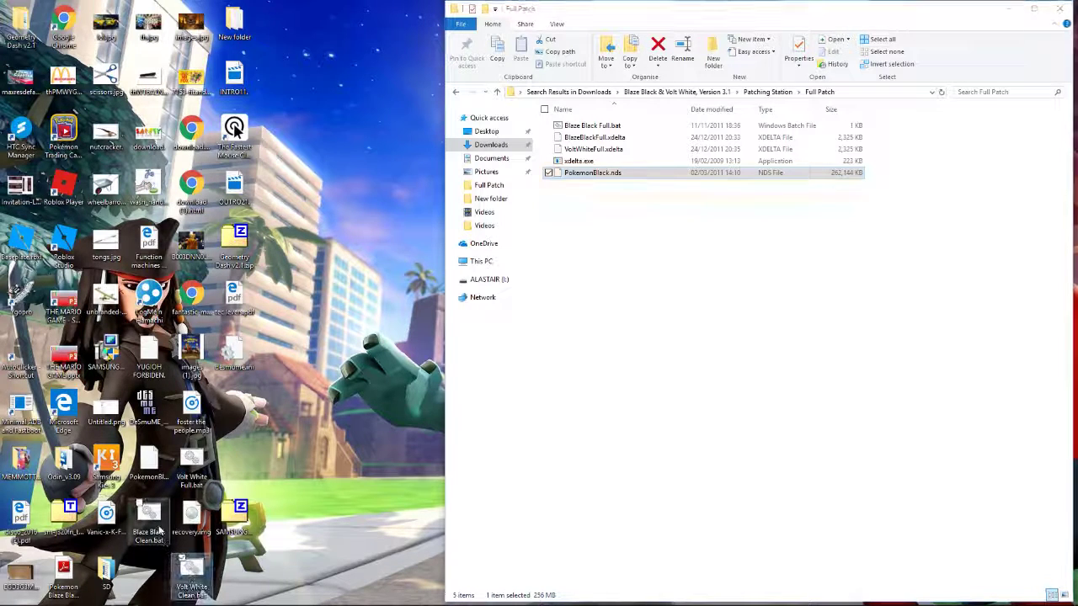
pyautogui.moveTo(211, 465); pyautogui.dragTo(610, 212)
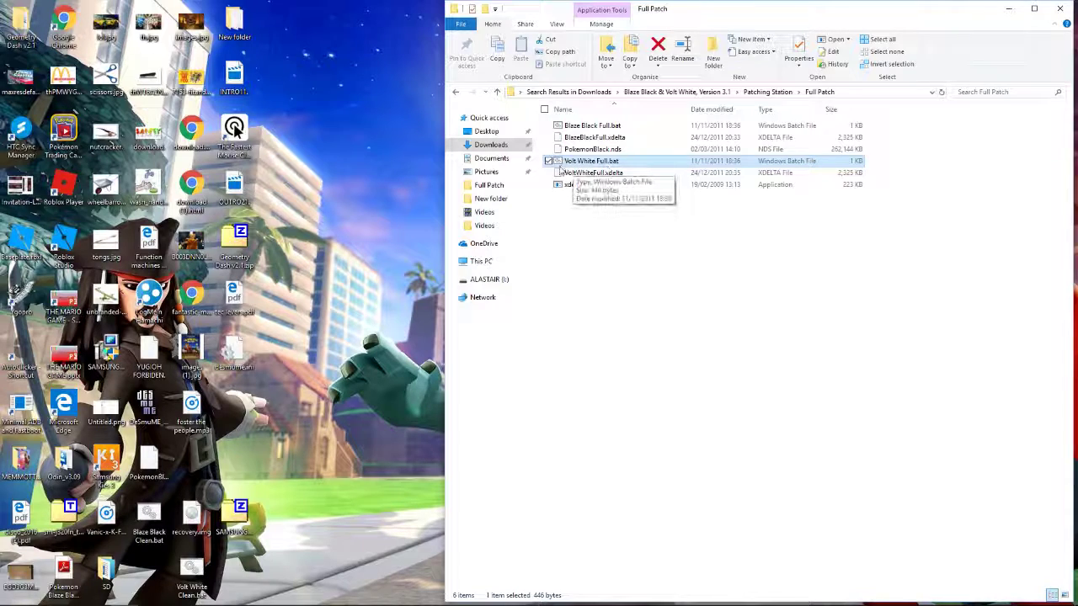
# Run Blaze Black Full.bat to patch the Pokemon Black ROM, and dismiss the console once patching completes
pyautogui.doubleClick(594, 125)
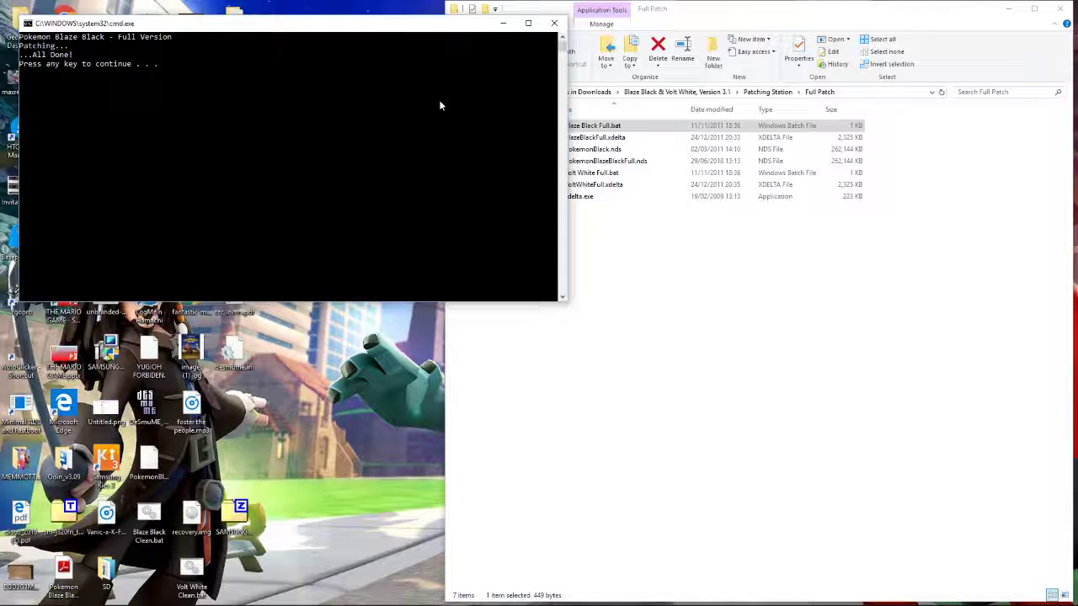
pyautogui.press('Return')
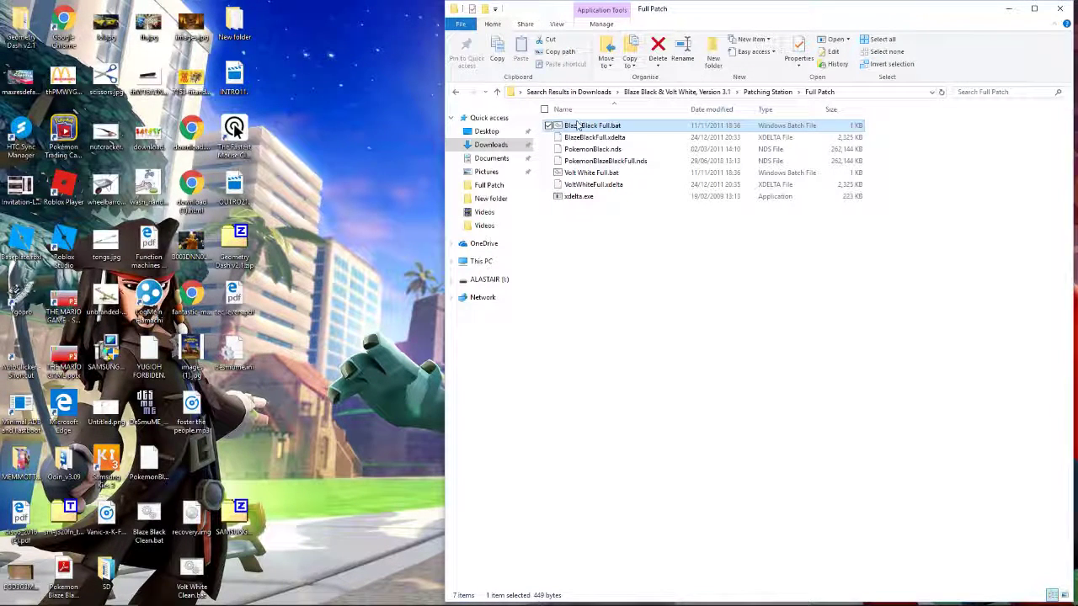
# Delete PokemonBlazeBlackFull.nds from the Full Patch folder and move PokemonBlack.nds back to the desktop
pyautogui.rightClick(145, 476)
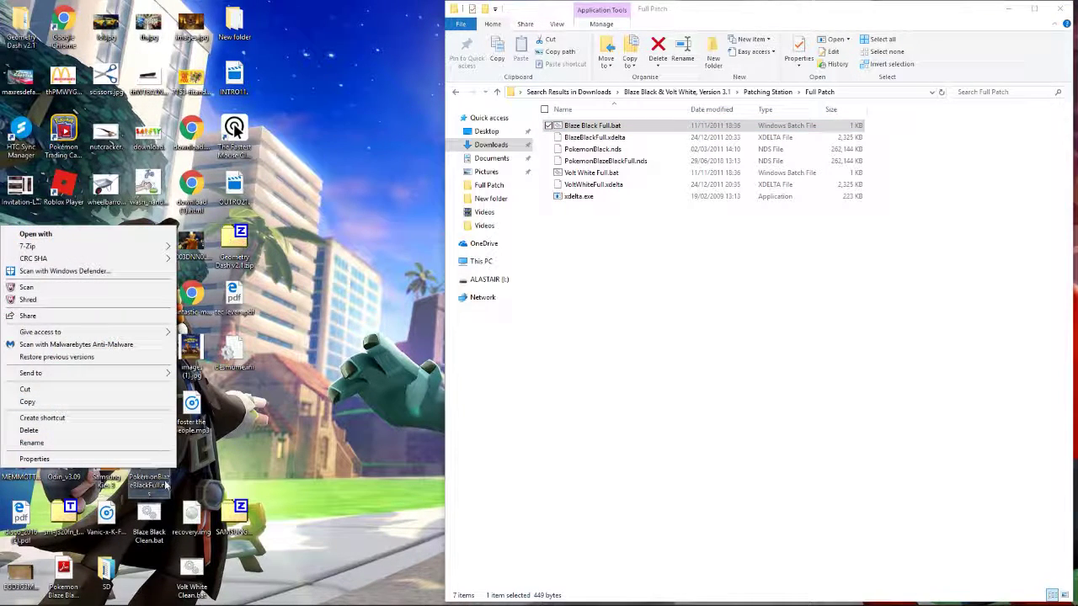
pyautogui.click(227, 467)
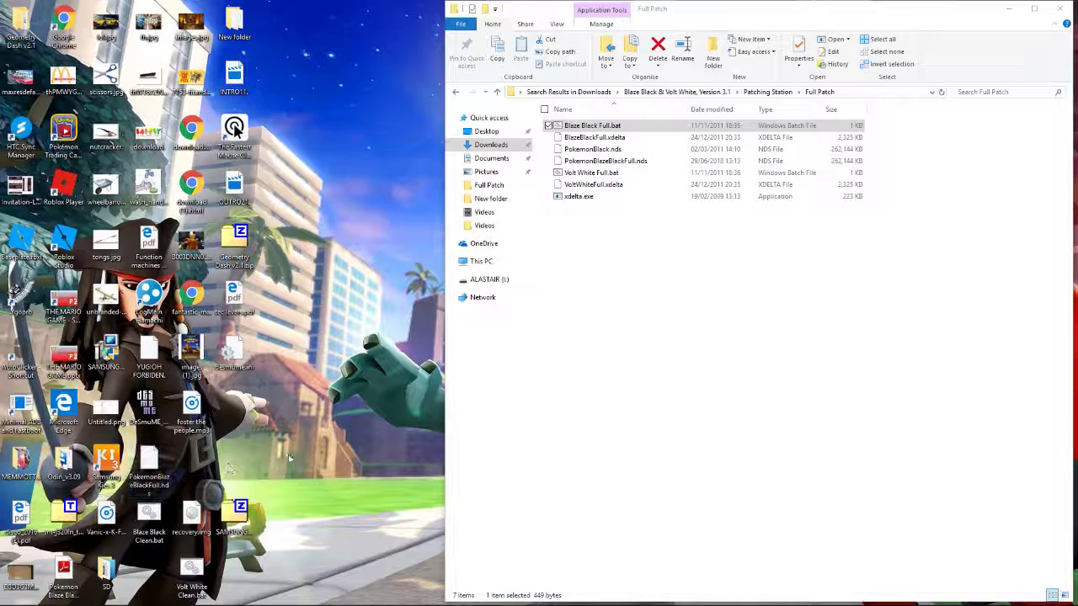
pyautogui.rightClick(629, 166)
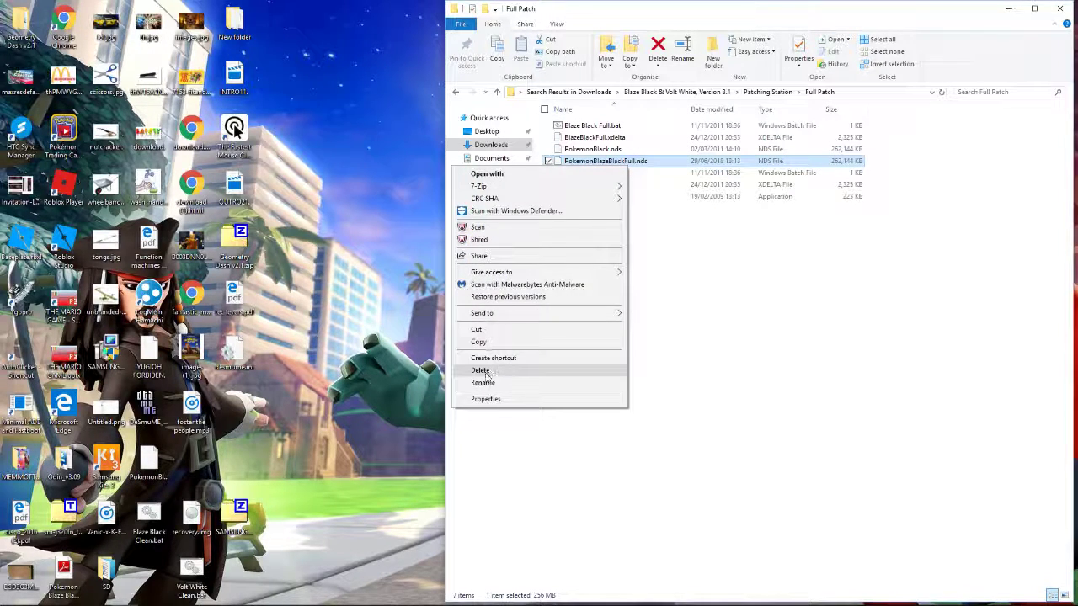
pyautogui.click(480, 370)
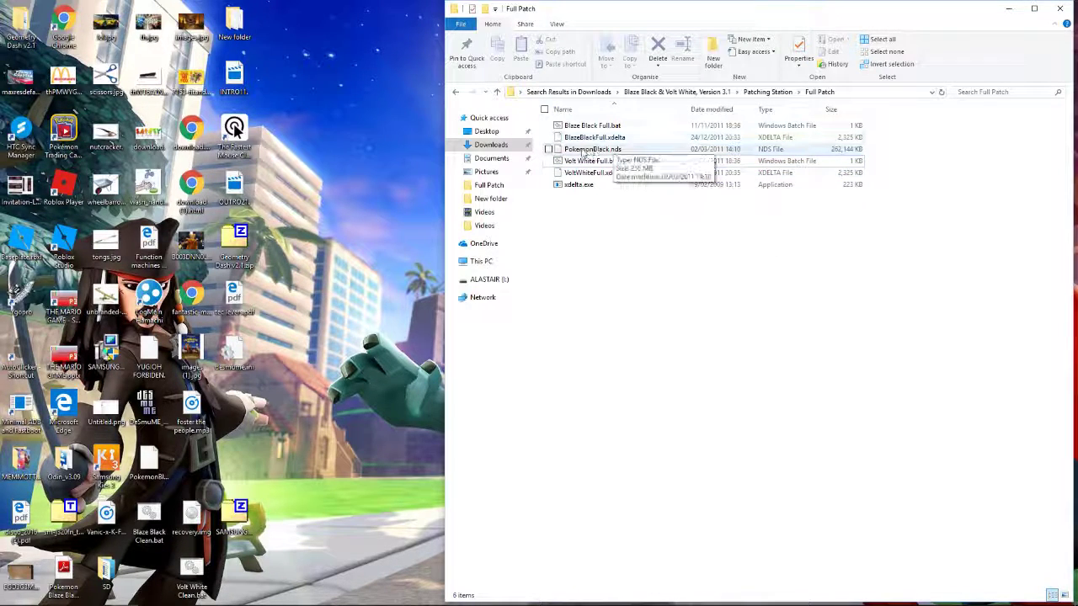
pyautogui.moveTo(587, 154); pyautogui.dragTo(146, 586)
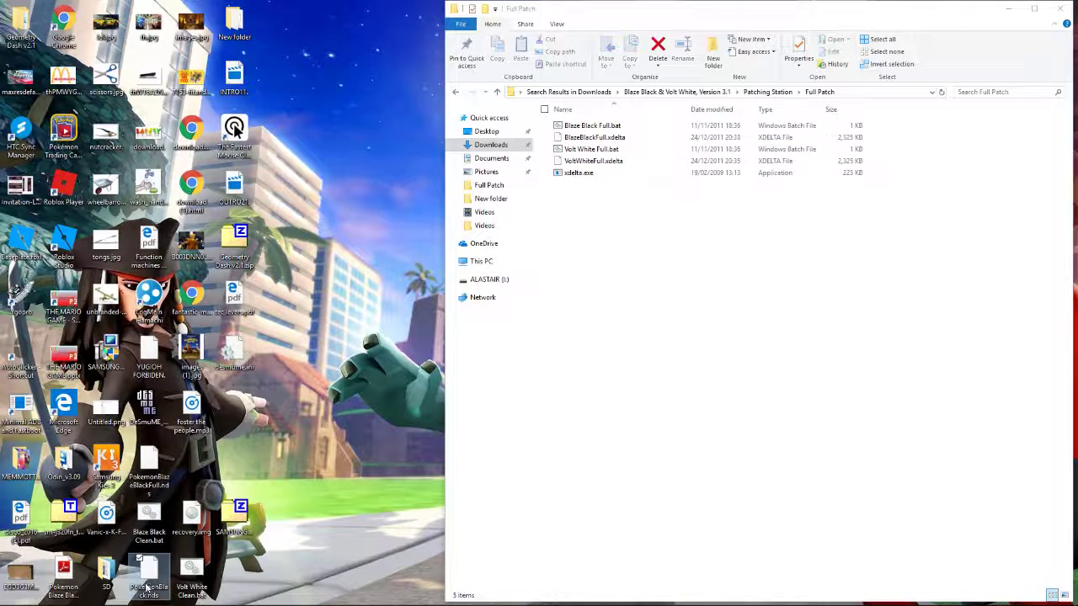
pyautogui.rightClick(145, 587)
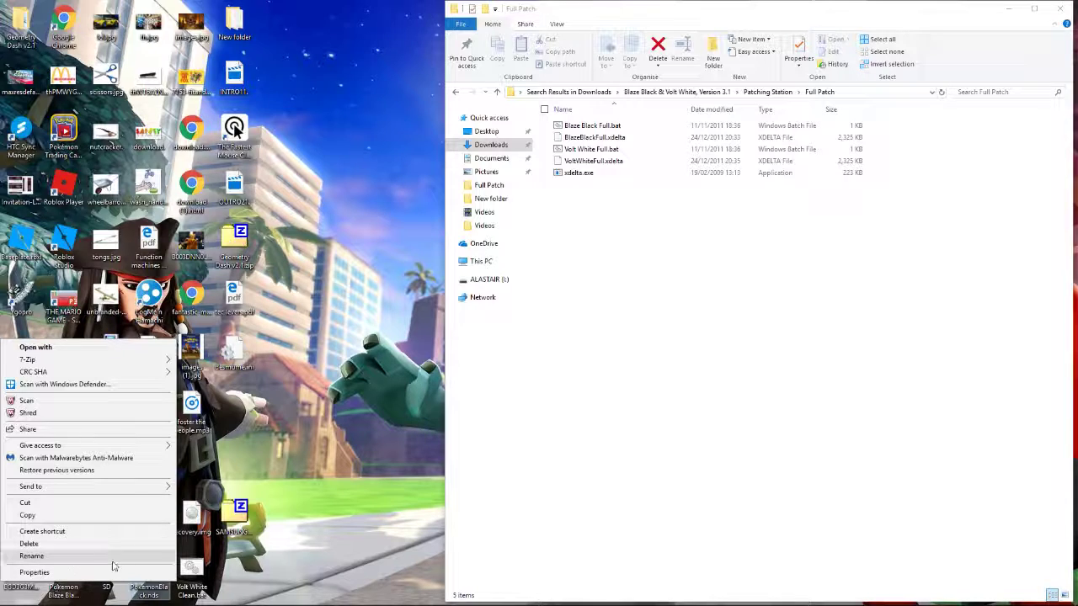
pyautogui.click(373, 515)
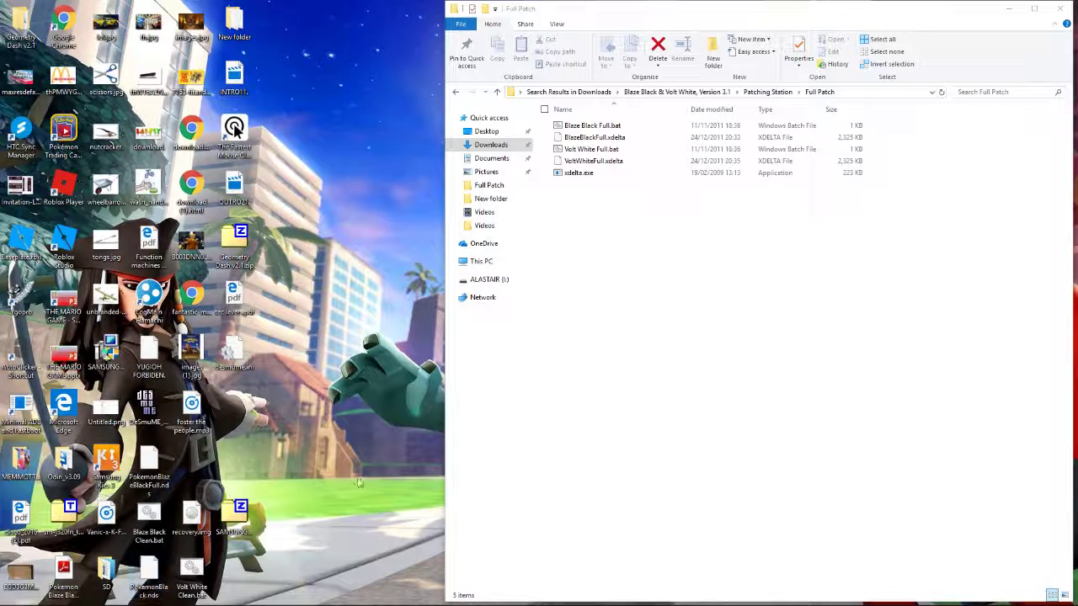
pyautogui.rightClick(165, 495)
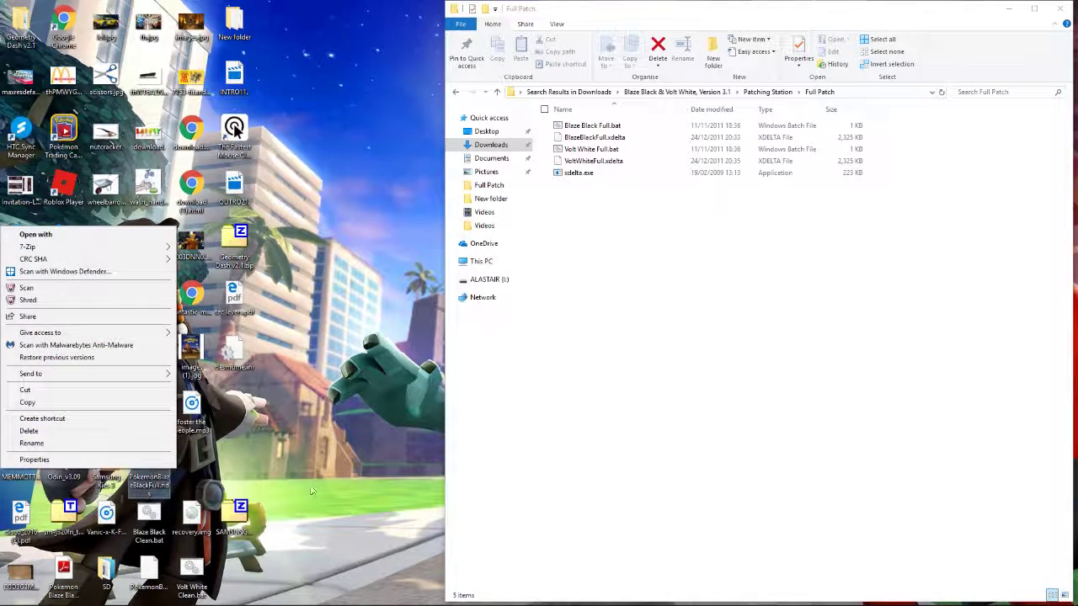
pyautogui.click(333, 452)
# Check the full file name of PokemonBlack.nds in its desktop file properties, and close them without changes
pyautogui.rightClick(160, 575)
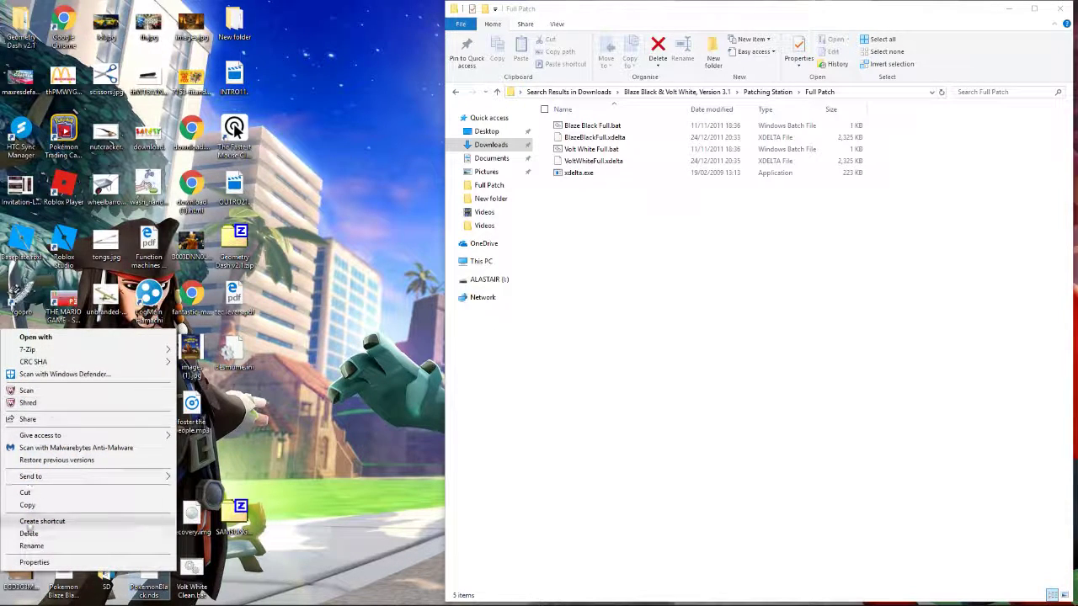
pyautogui.moveTo(66, 352)
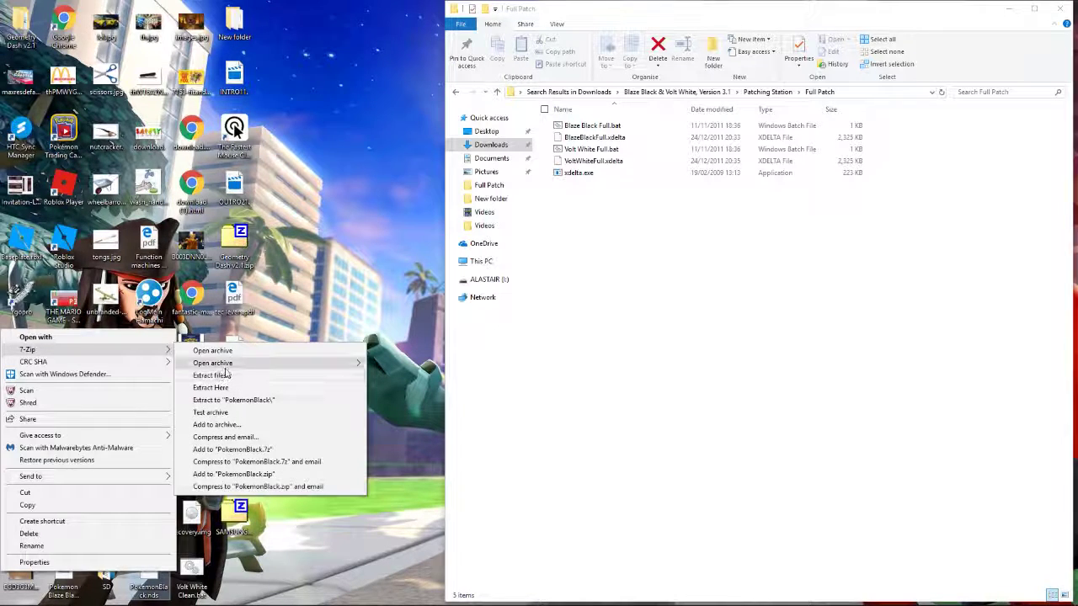
pyautogui.moveTo(226, 369)
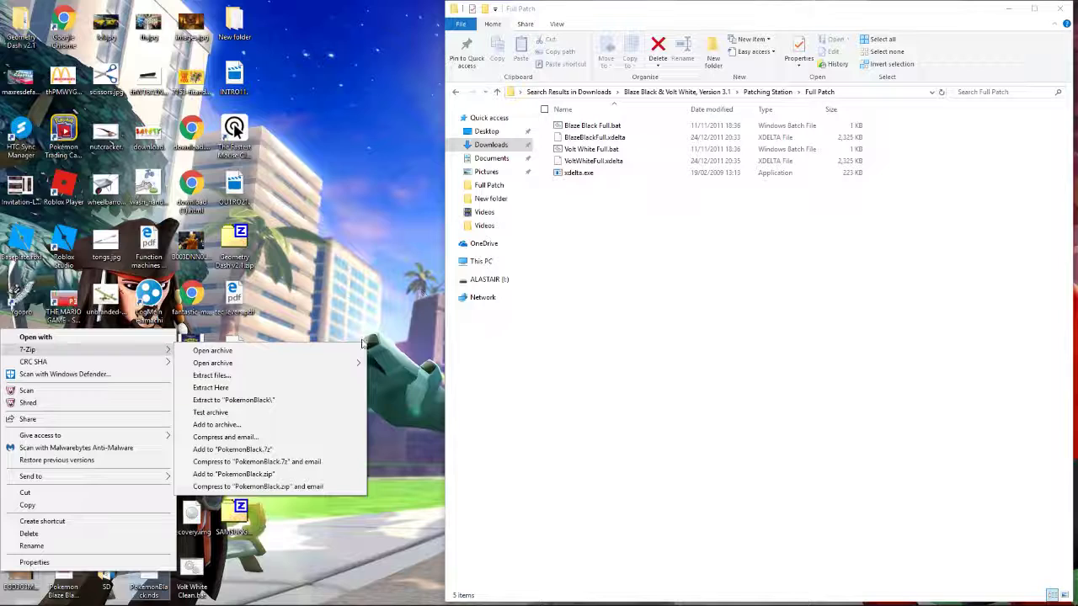
pyautogui.click(33, 561)
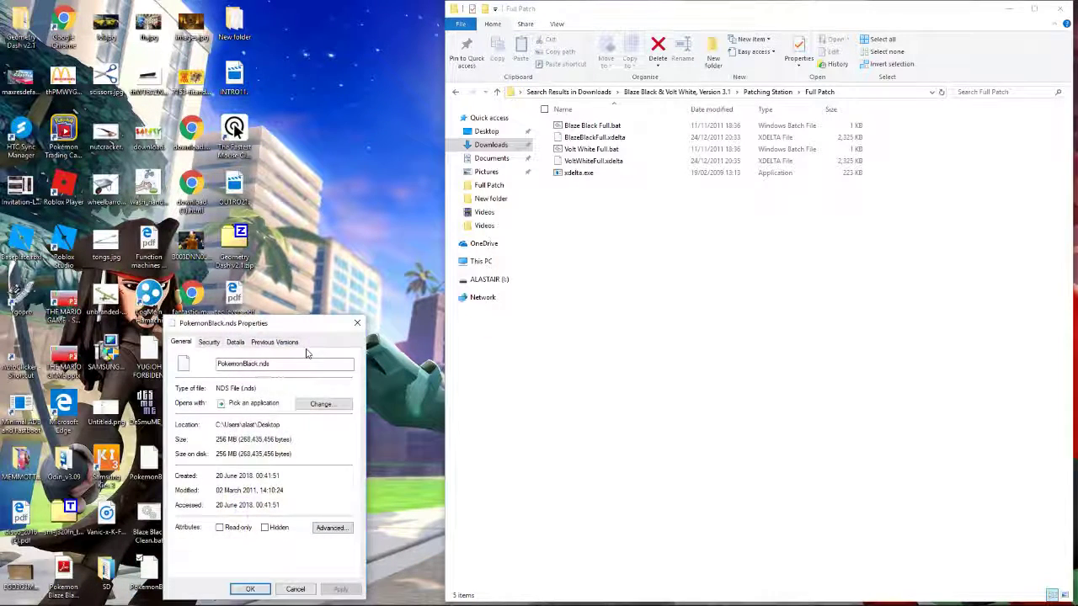
pyautogui.click(286, 368)
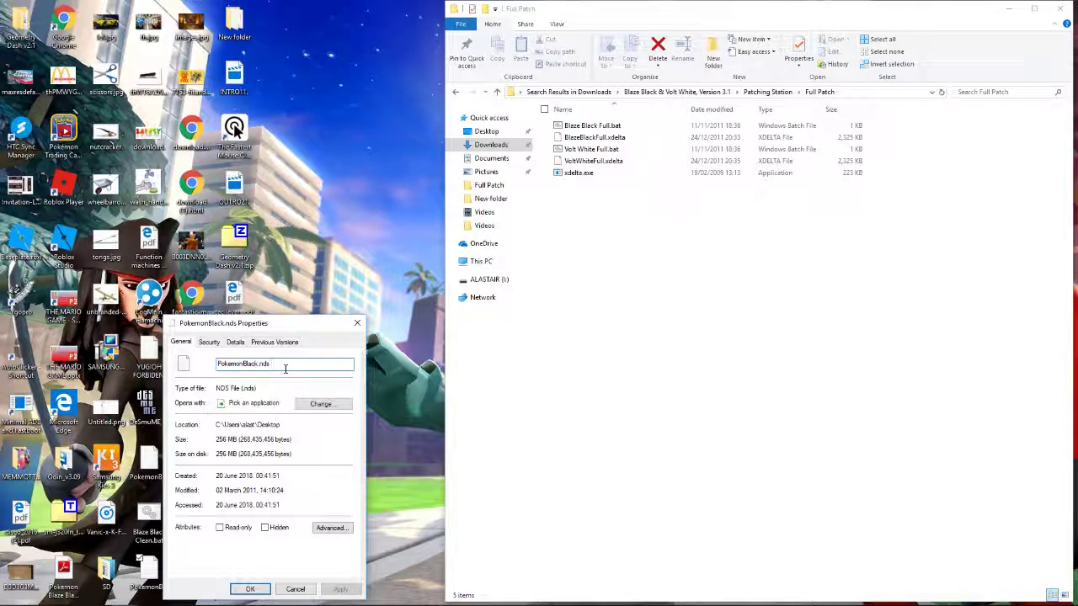
pyautogui.click(293, 588)
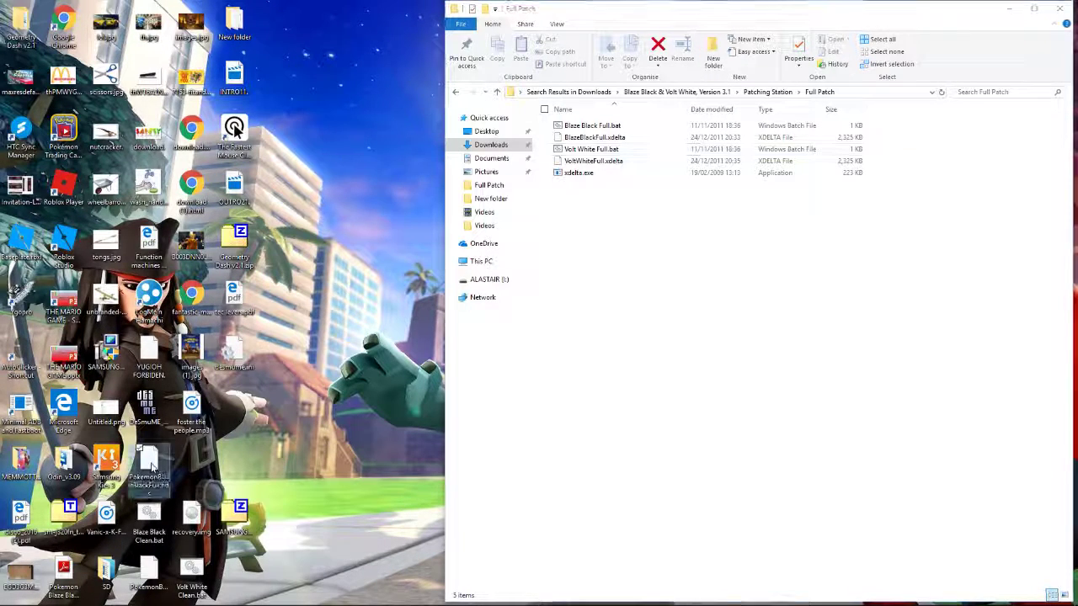
pyautogui.rightClick(152, 468)
pyautogui.click(257, 468)
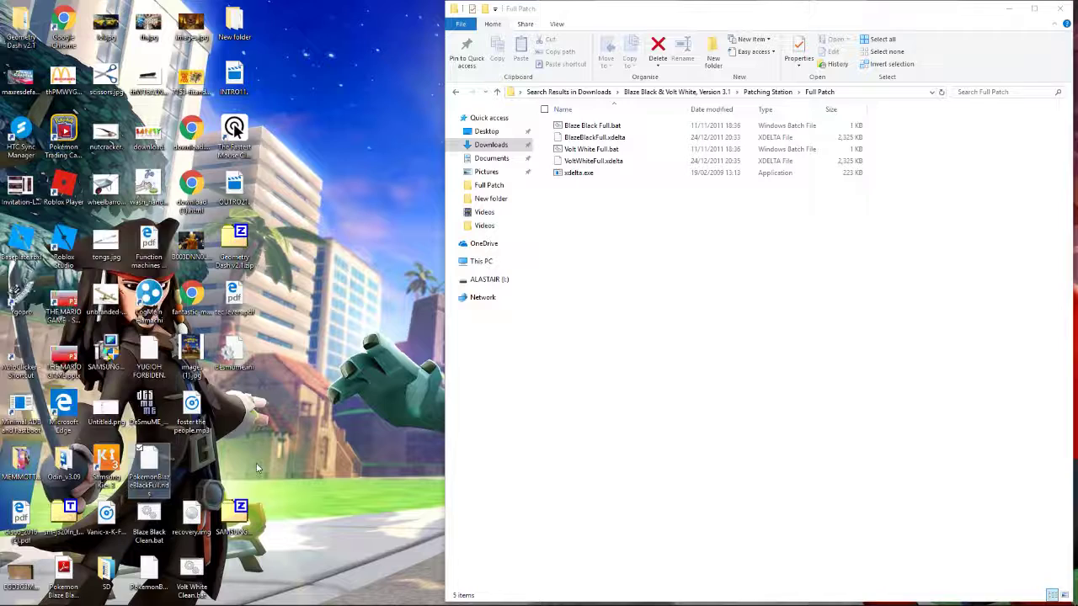
# Switch to the DeSmuME emulator, maximize it, and open the PokemonBlazeBlackFull.nds ROM from the desktop
pyautogui.click(314, 594)
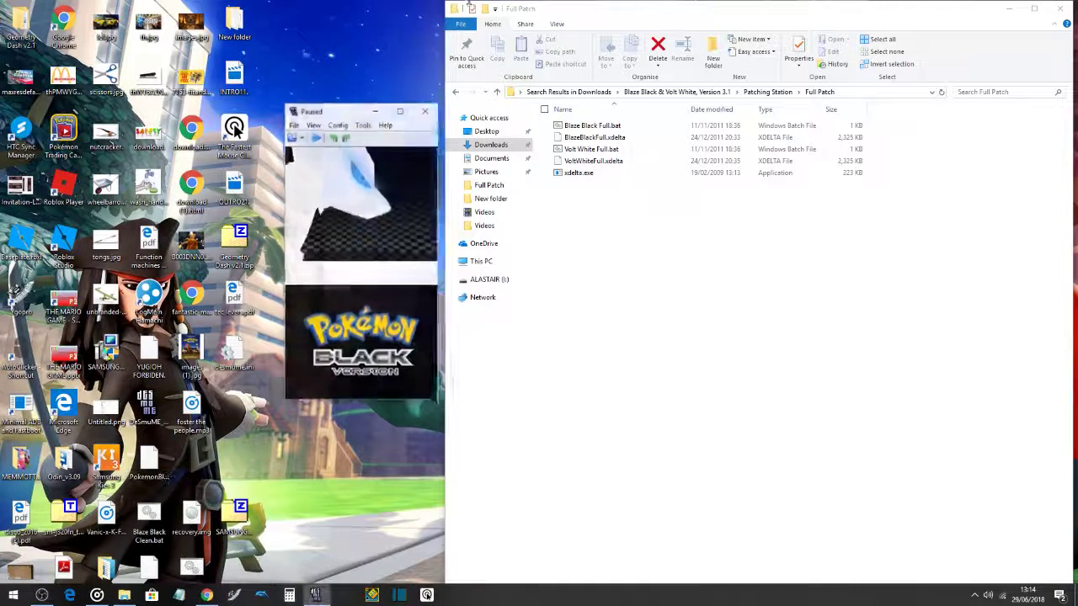
pyautogui.click(398, 116)
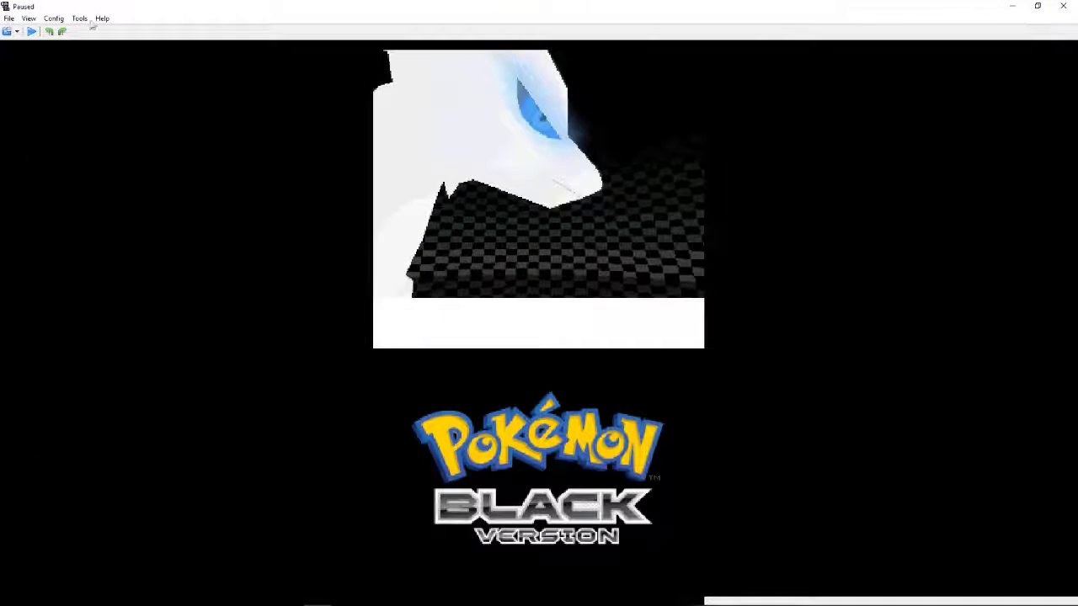
pyautogui.click(10, 18)
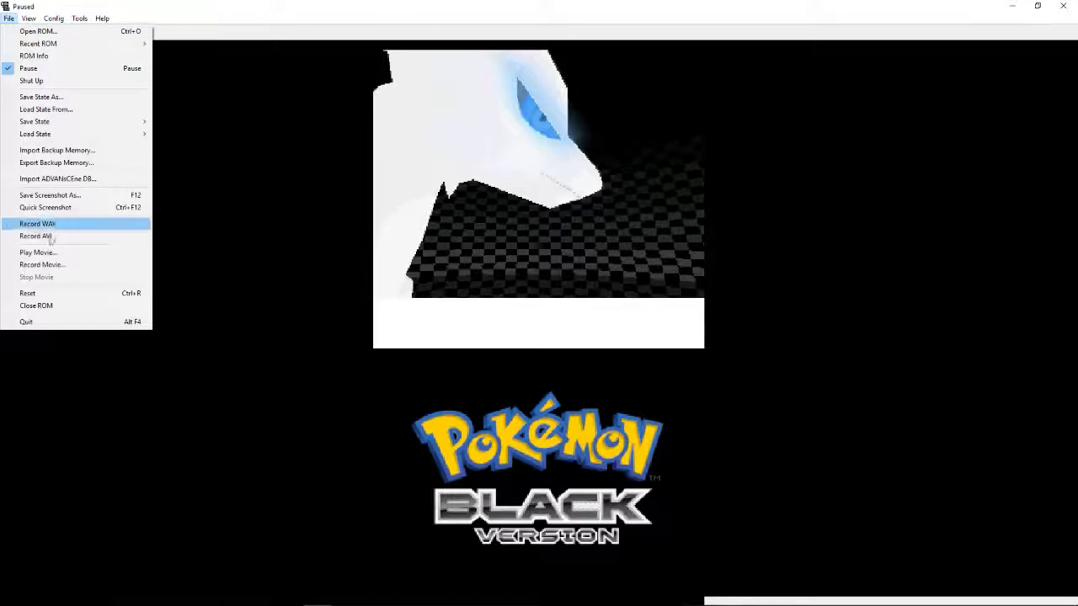
pyautogui.moveTo(27, 26)
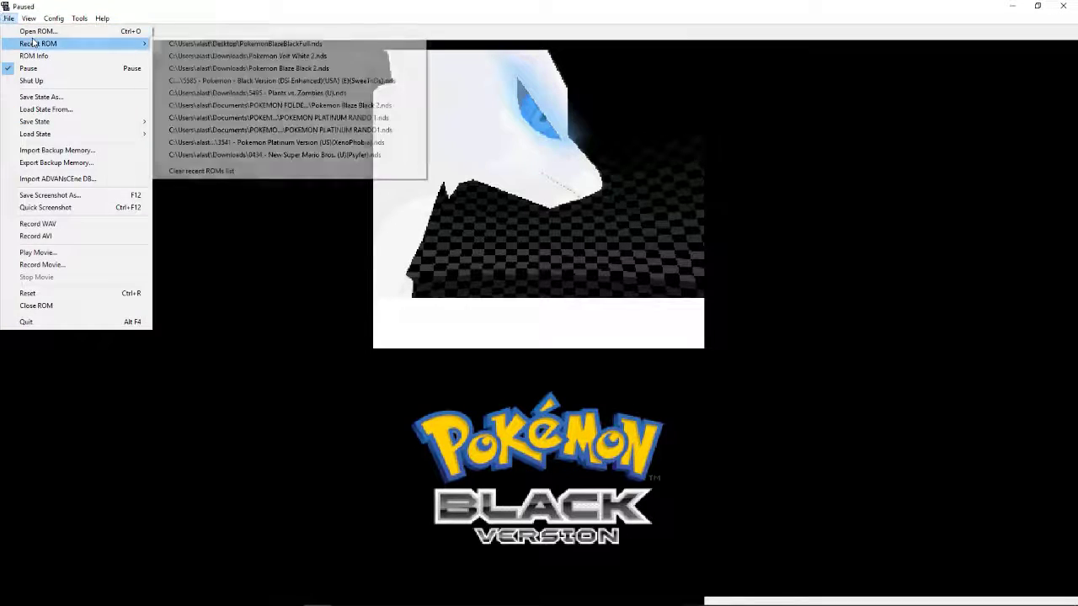
pyautogui.moveTo(93, 43)
pyautogui.click(49, 31)
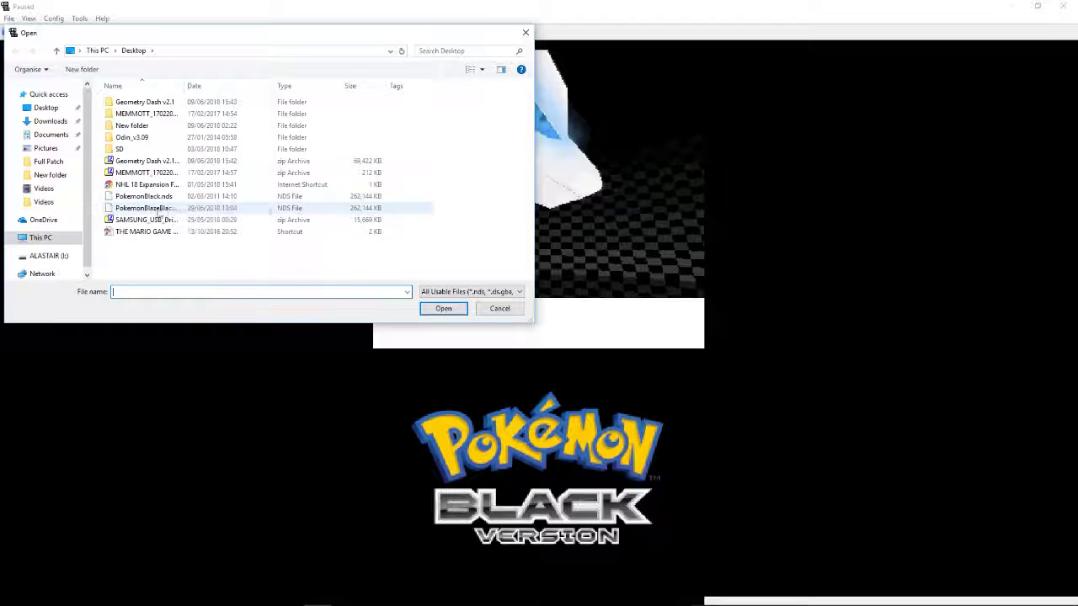
pyautogui.doubleClick(124, 211)
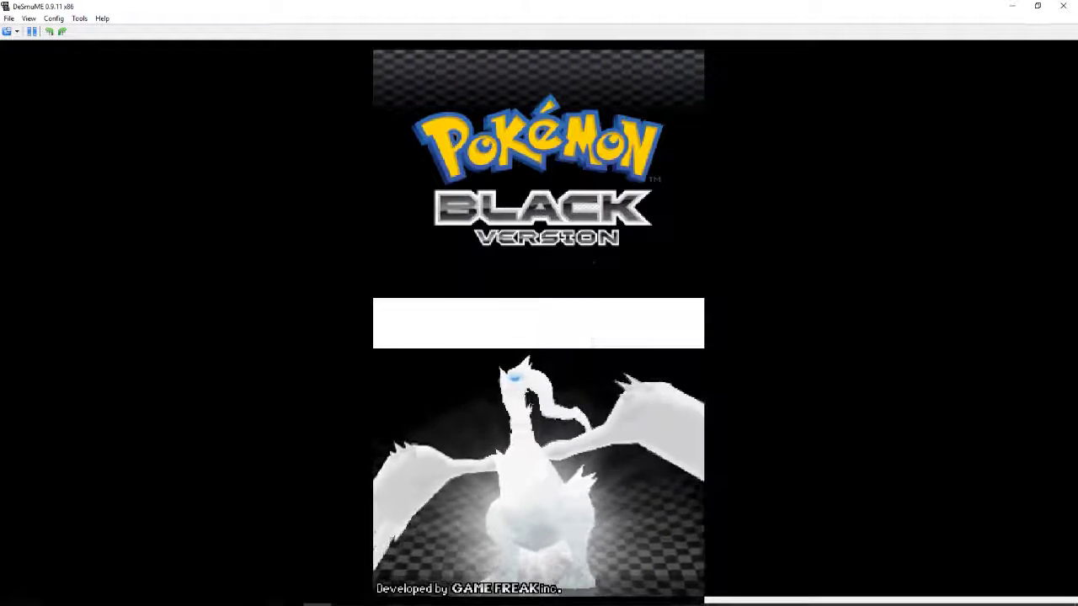
pyautogui.click(42, 595)
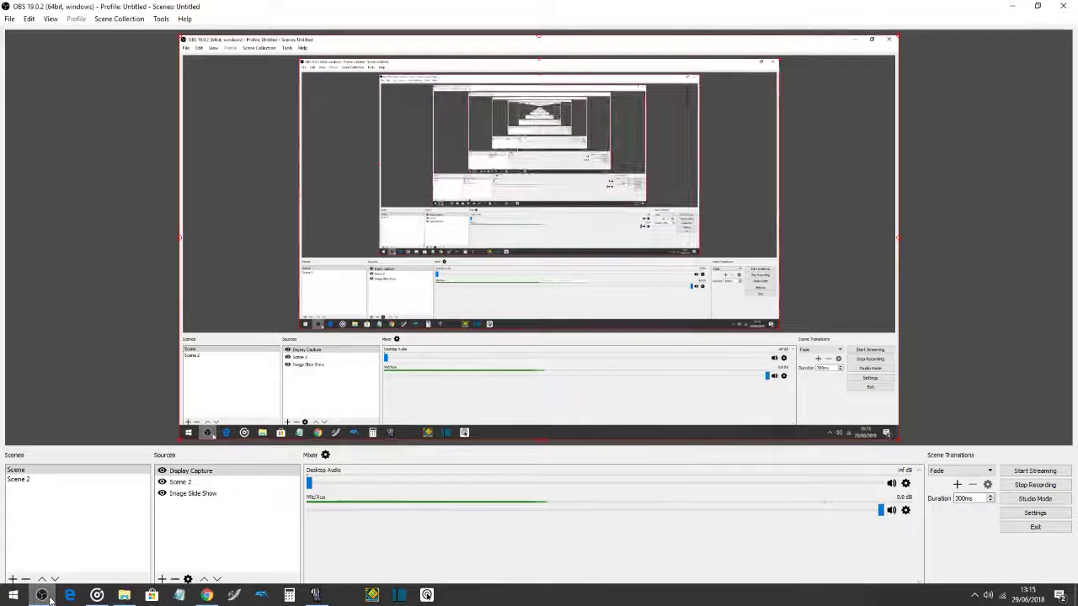
pyautogui.click(42, 595)
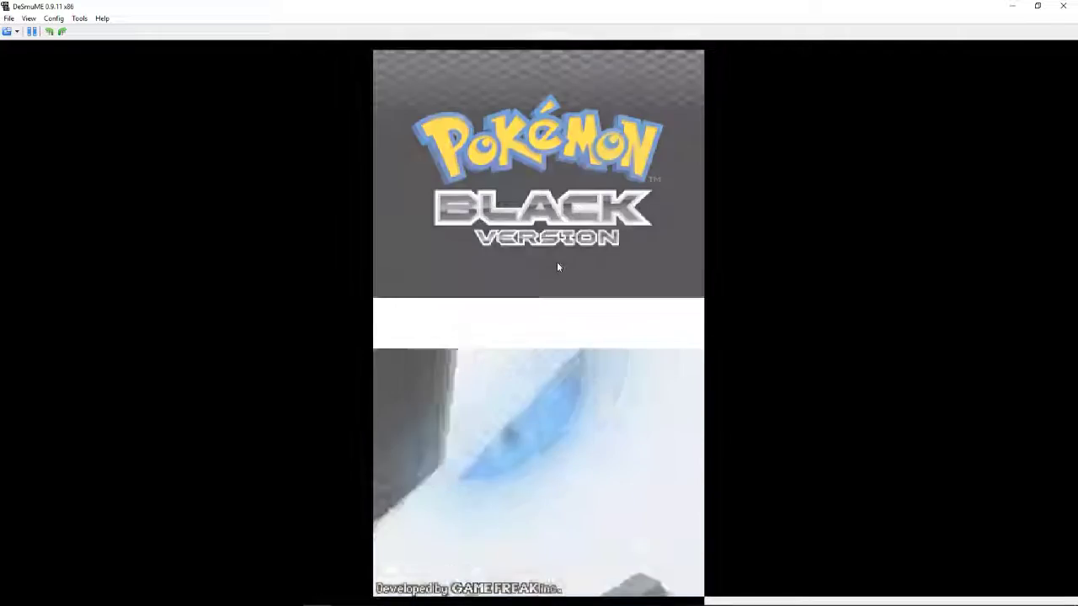
# Start the game from the title screen and advance through the professor's opening dialogue to check the patched version
pyautogui.press('Return')
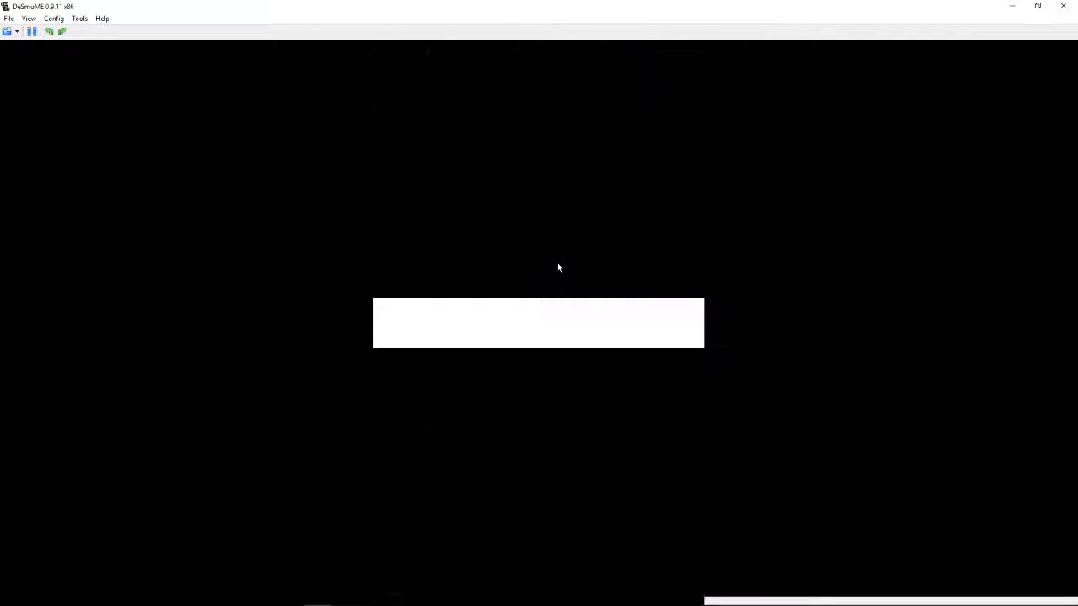
pyautogui.press('Return')
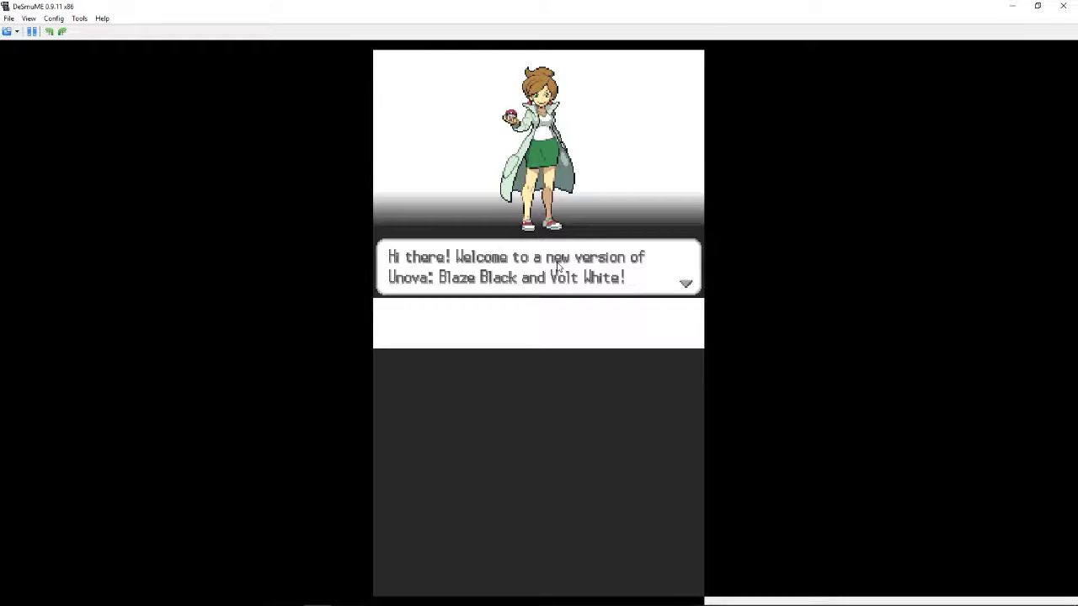
pyautogui.press('x')
pyautogui.press('x')
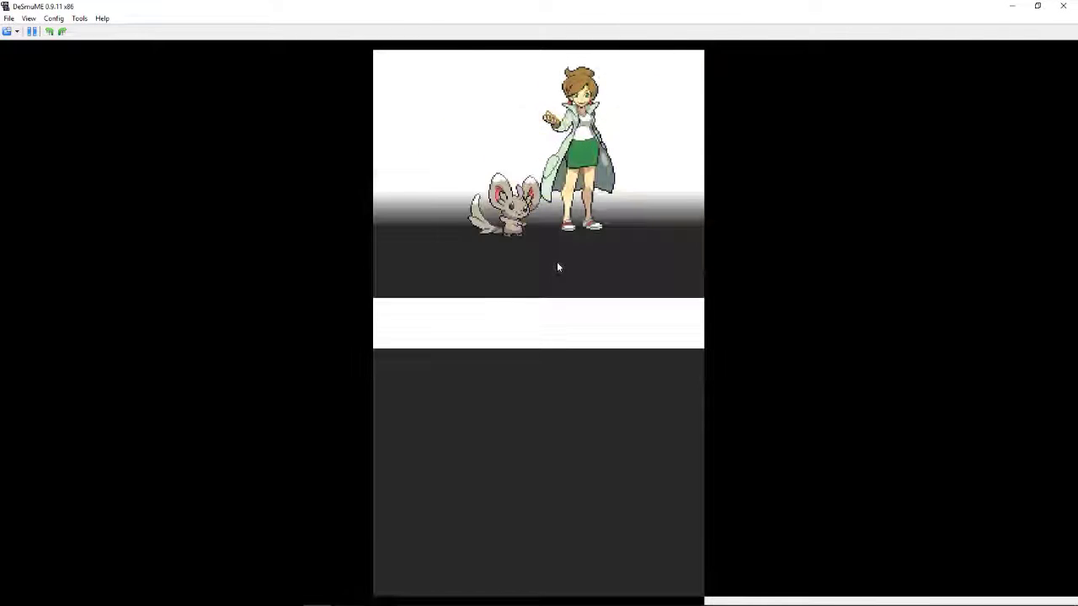
pyautogui.press('x')
pyautogui.press('x')
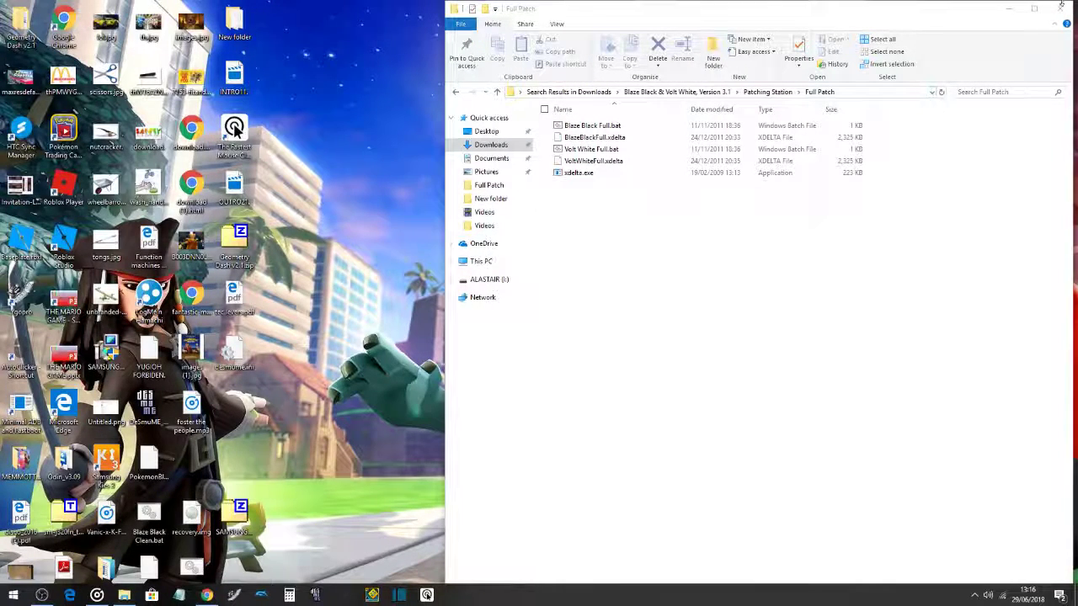
# Close the Full Patch folder window and switch to OBS
pyautogui.click(1061, 10)
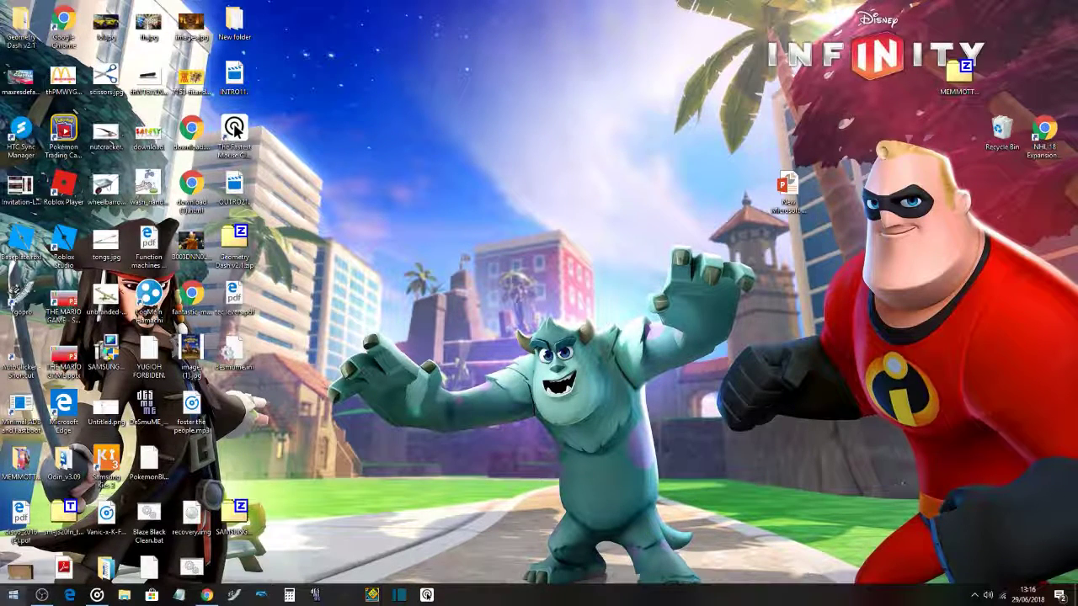
pyautogui.hotkey('alt', 'Tab')
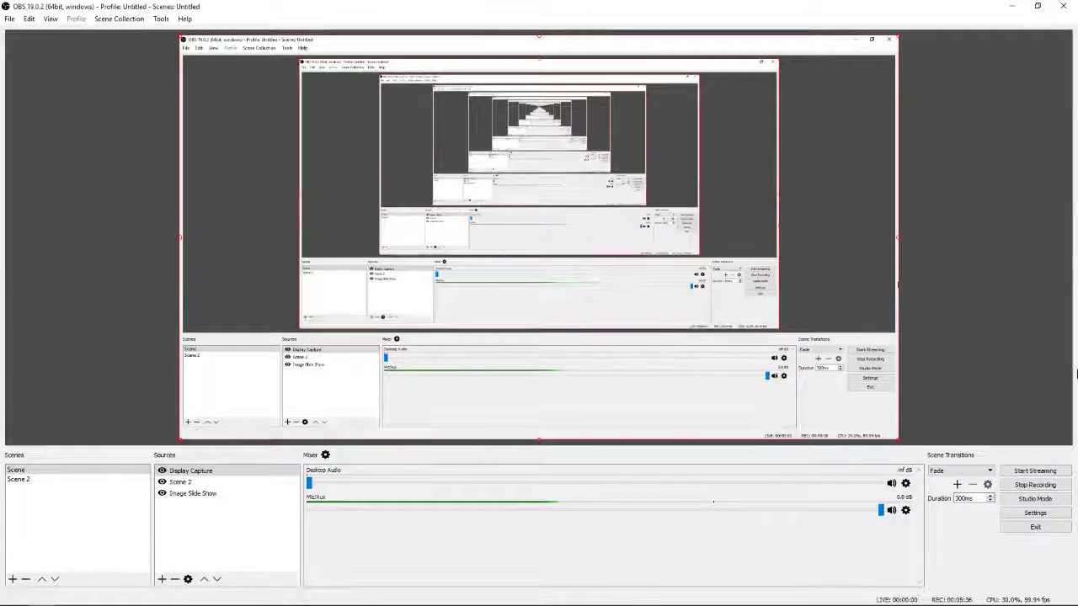